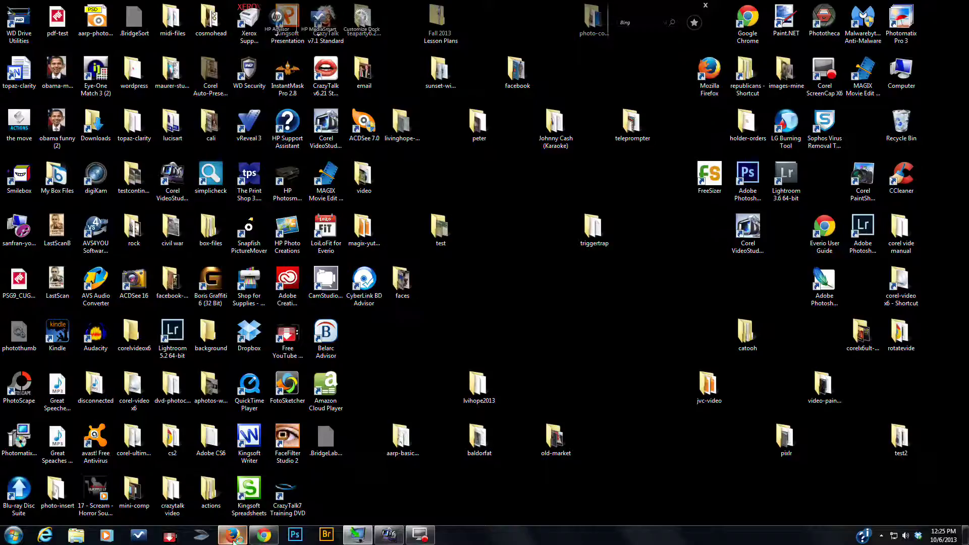
Open Firefox, go to pixlr.com and launch Pixlr Express (Efficient).
click(233, 538)
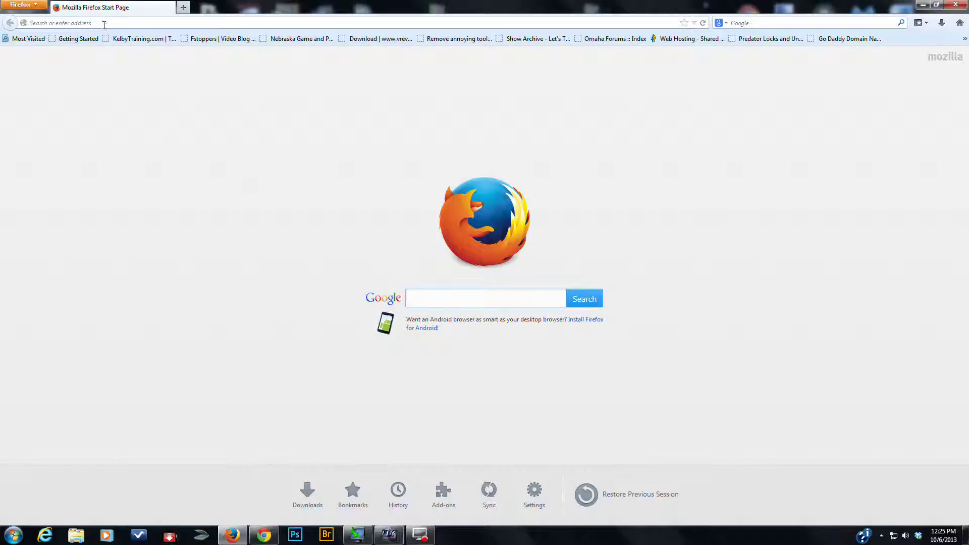
click(100, 23)
text(pixlr.com/)
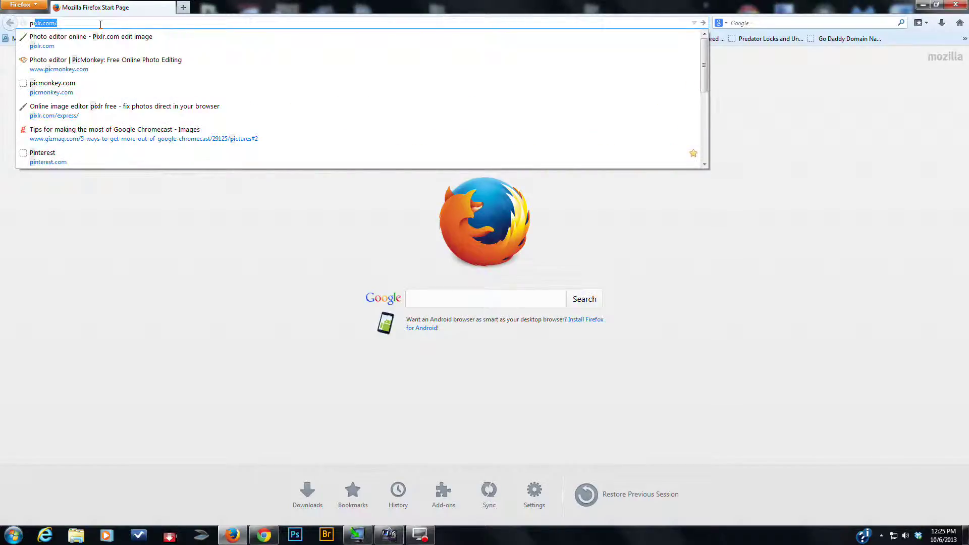
click(44, 51)
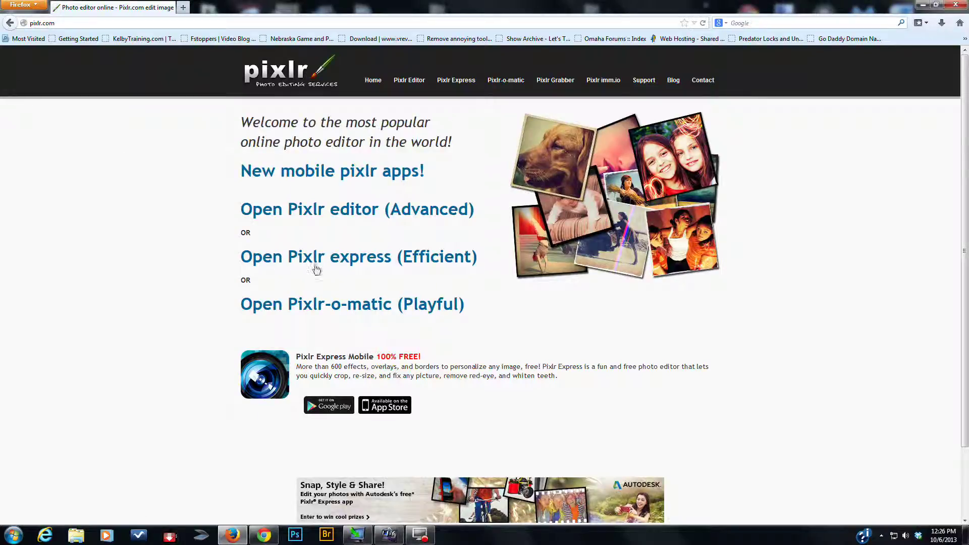
triple_click(333, 261)
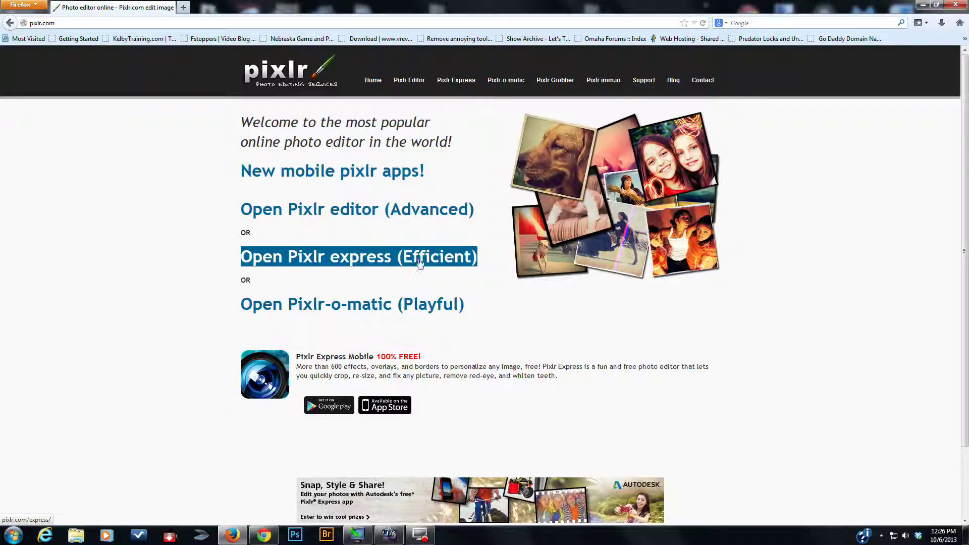
click(419, 261)
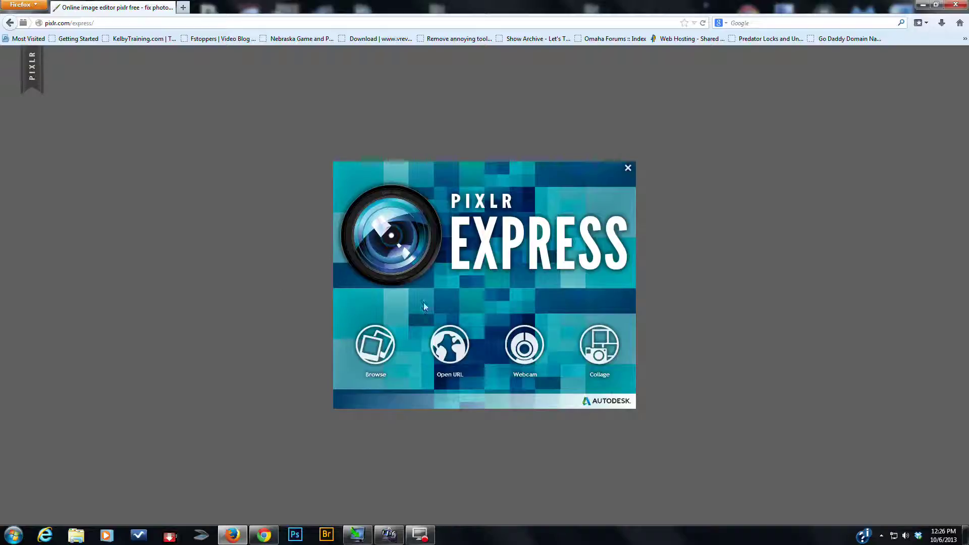
Load photo "a" from the class photos folder into the editor.
click(375, 352)
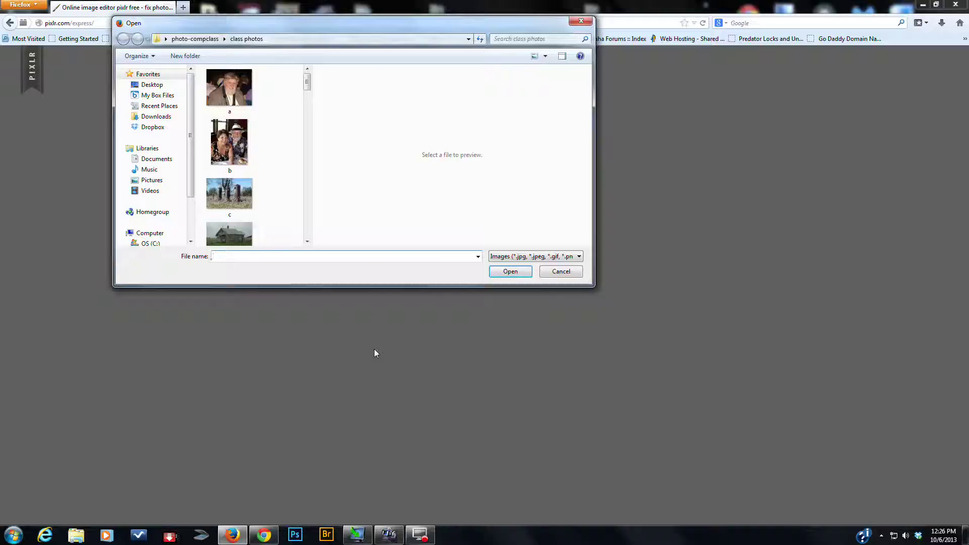
click(231, 87)
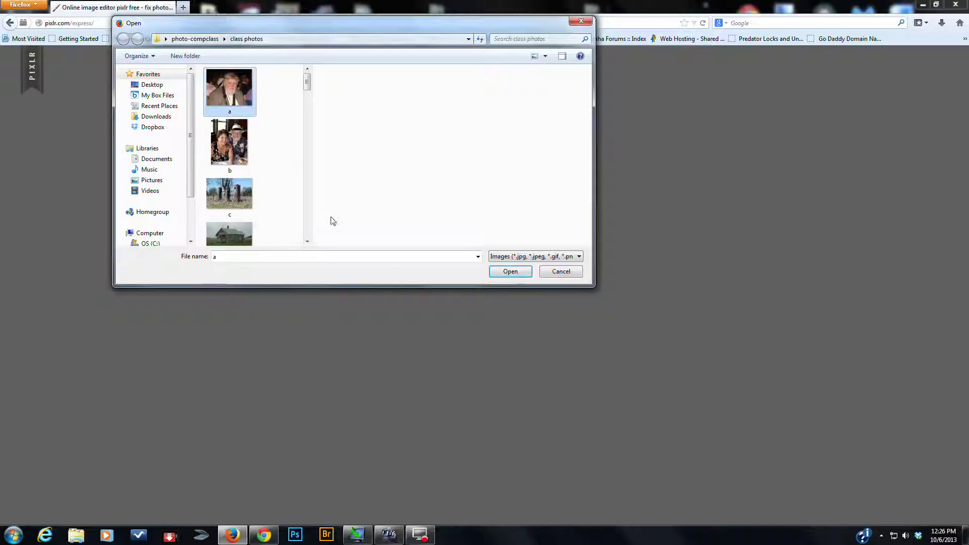
click(511, 271)
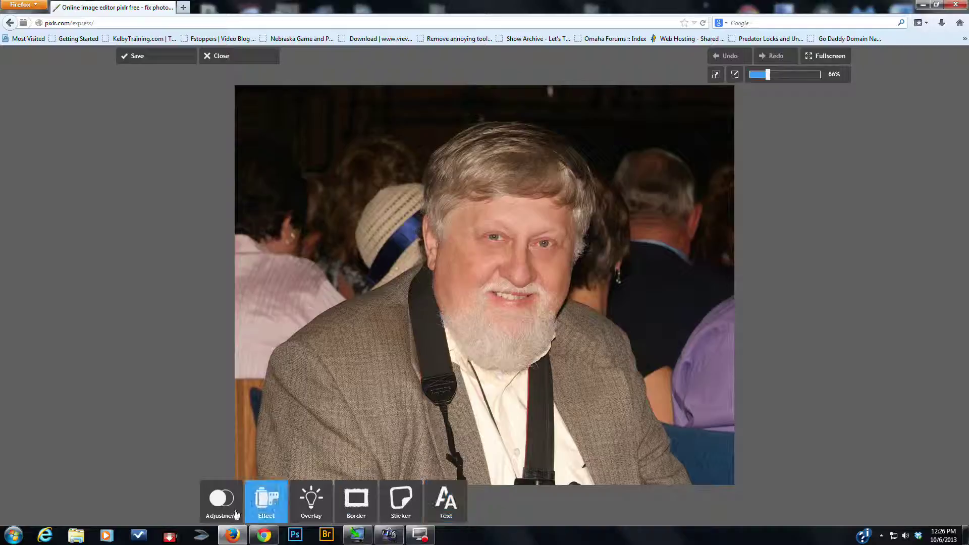
Crop the photo to about 1173 by 817 pixels around the man's head and shoulders.
click(223, 514)
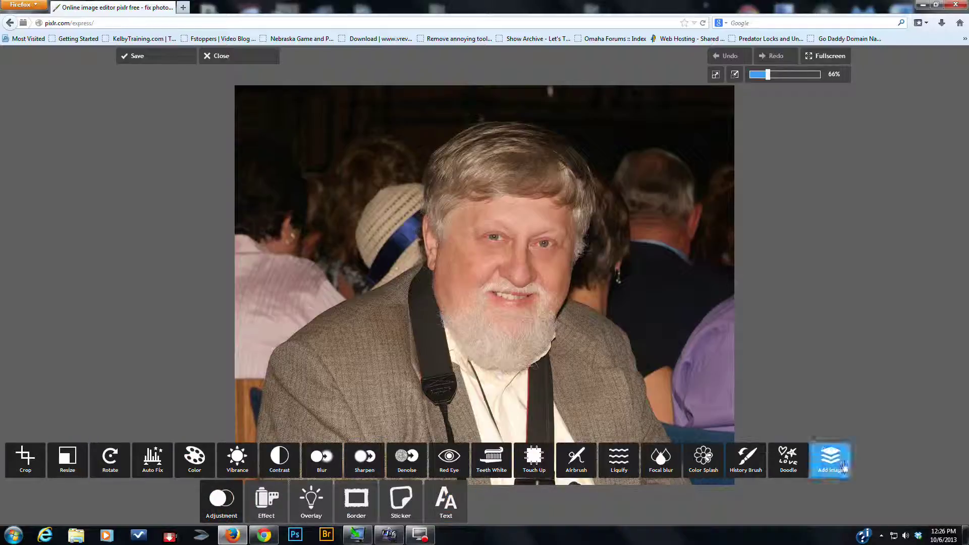
click(32, 469)
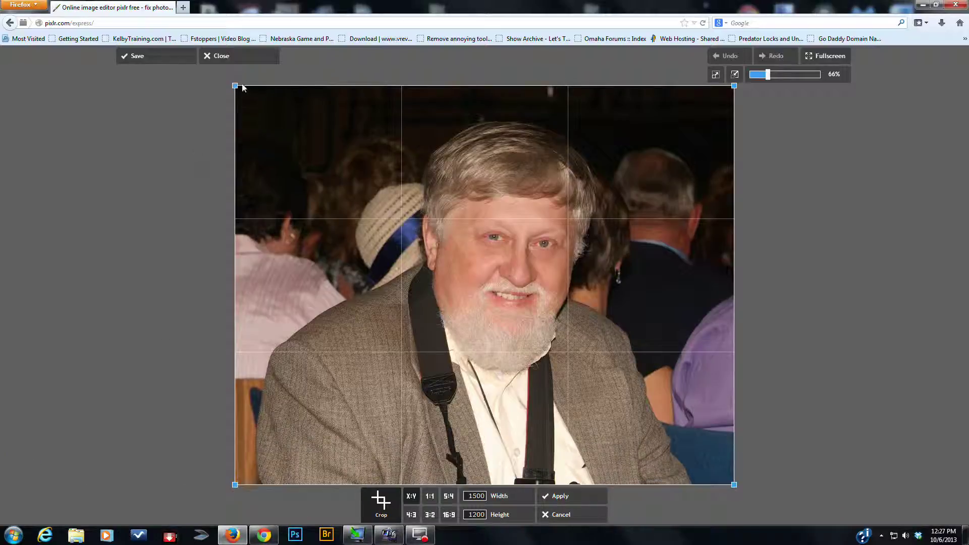
drag(235, 86, 310, 138)
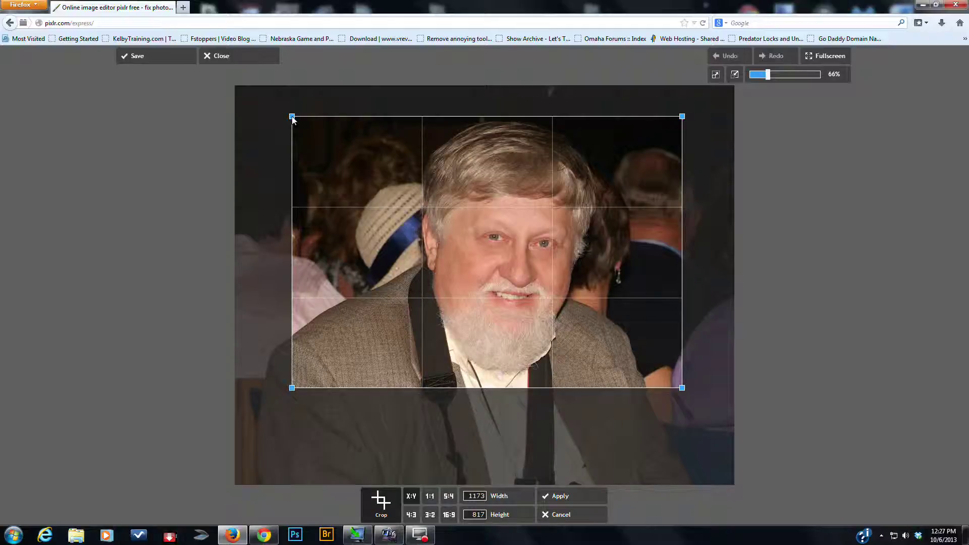
drag(293, 119, 353, 173)
double_click(354, 171)
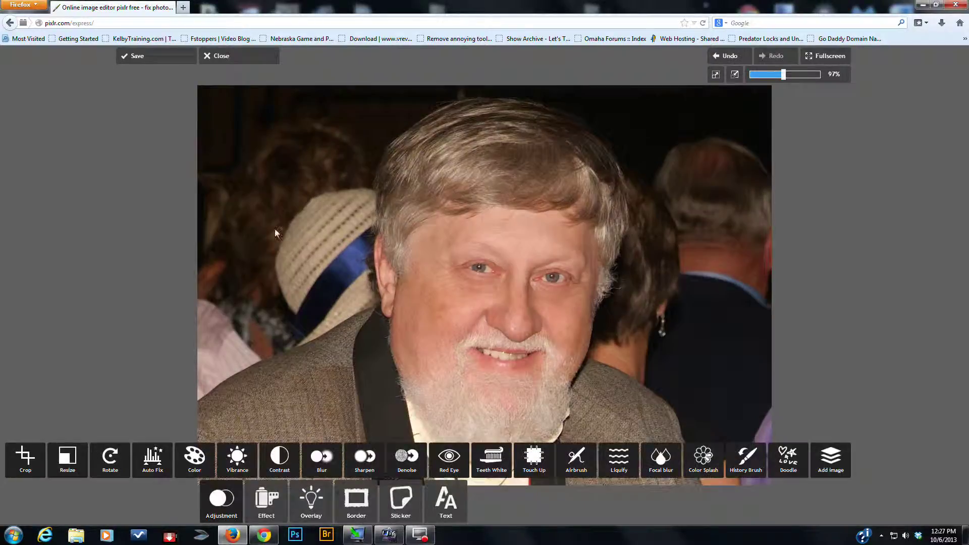
Try out the Resize tool's width and height settings, and leave without applying a resize.
click(70, 462)
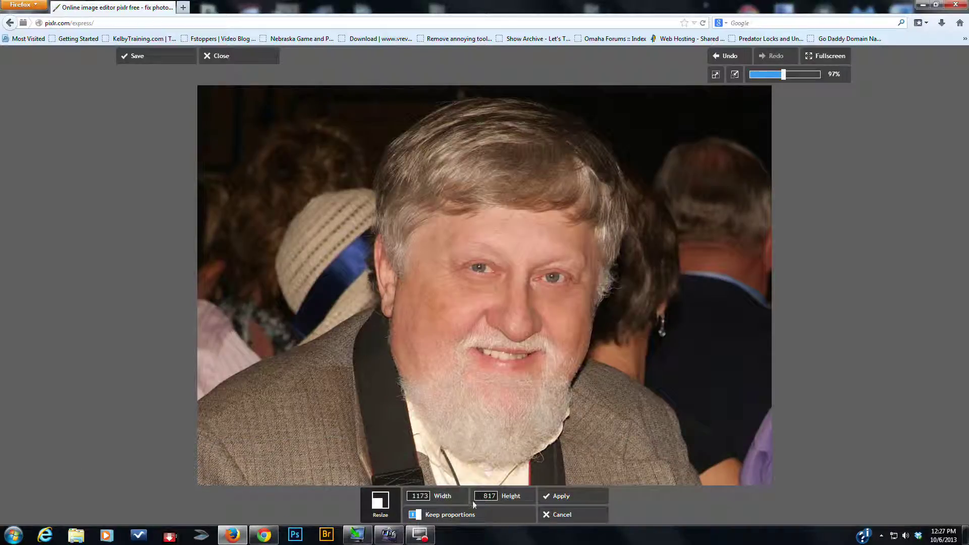
click(423, 495)
double_click(429, 496)
double_click(493, 496)
click(553, 517)
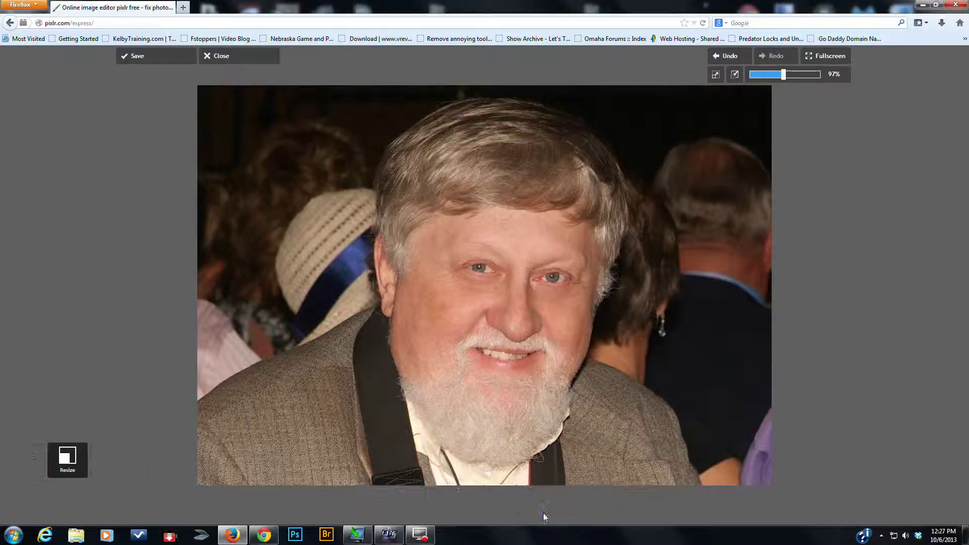
Try rotating the photo a quarter turn clockwise and back with the Rotate tool, and discard the rotation.
click(108, 464)
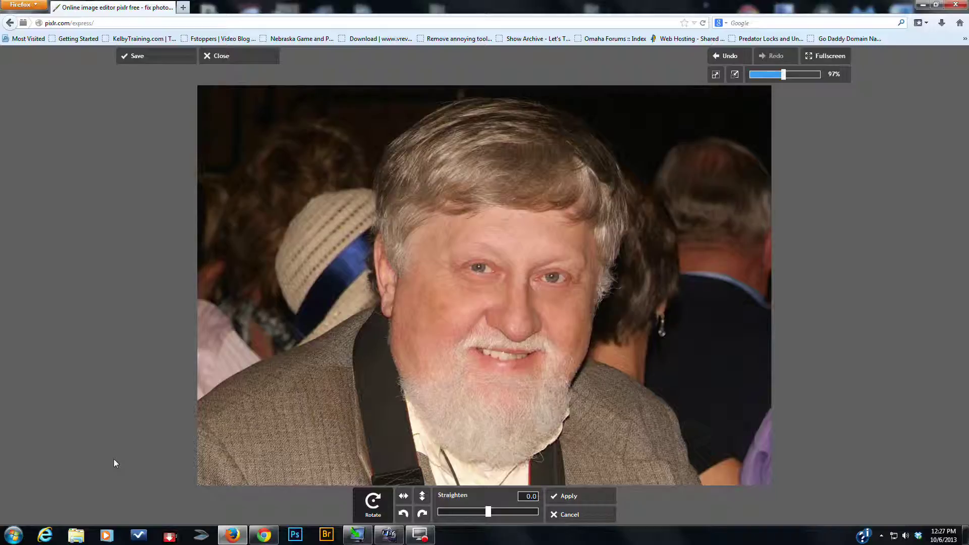
click(423, 515)
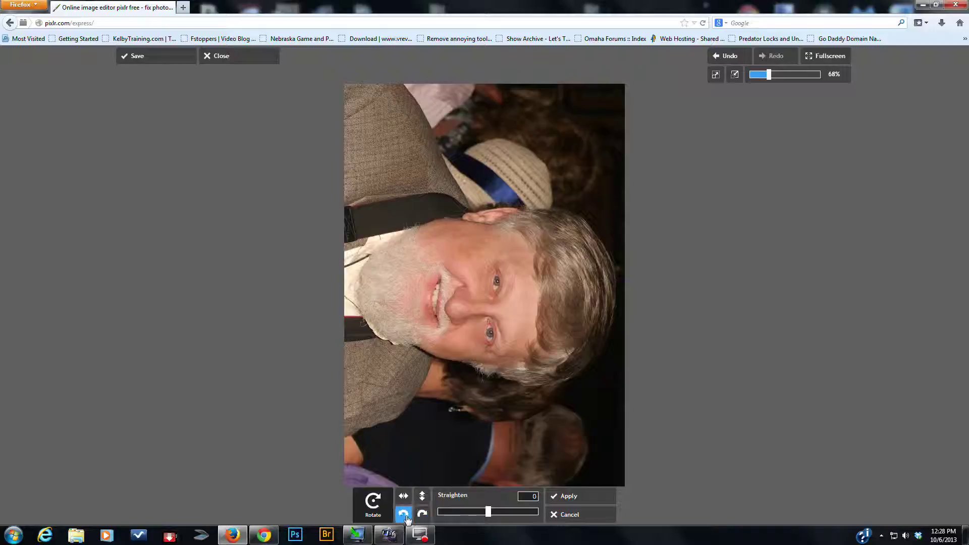
click(402, 515)
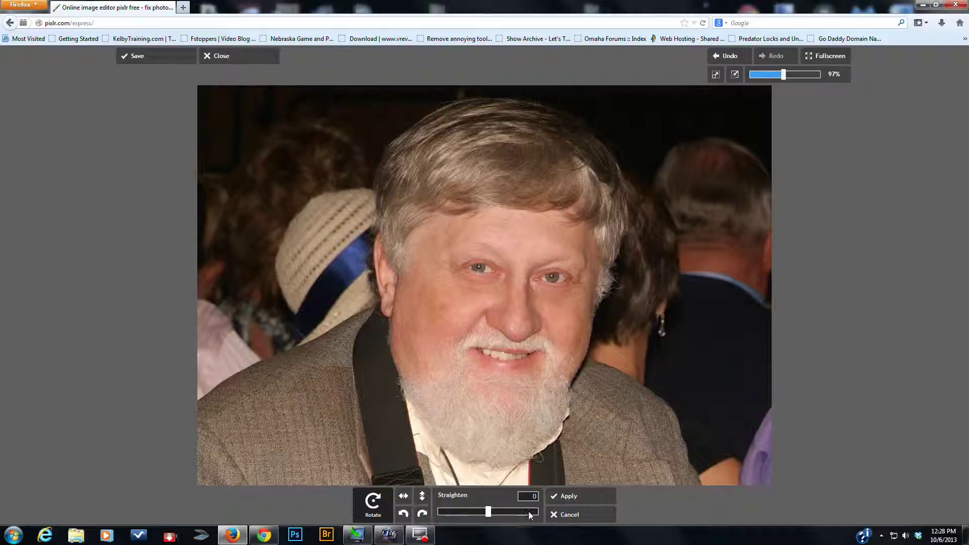
click(556, 517)
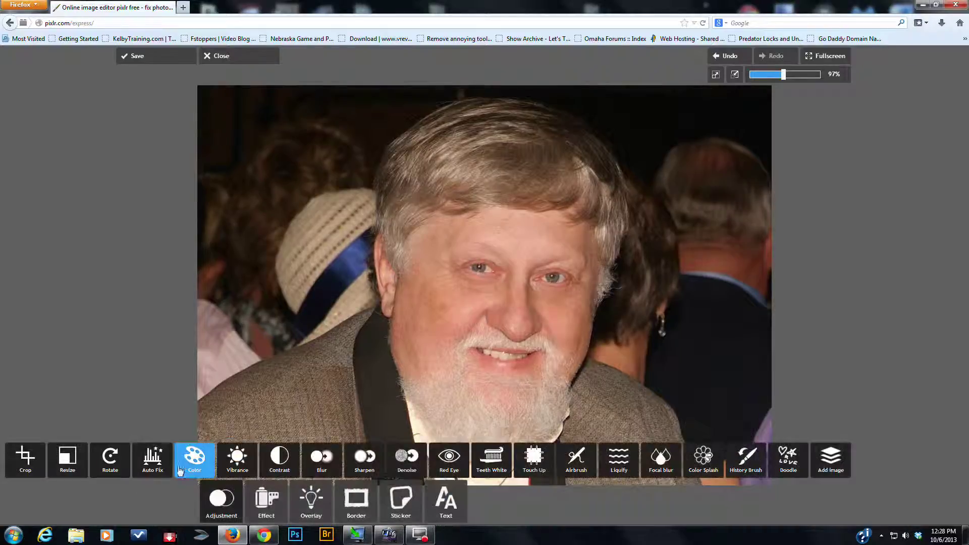
Preview the Auto Fix correction on the portrait and discard it.
click(149, 471)
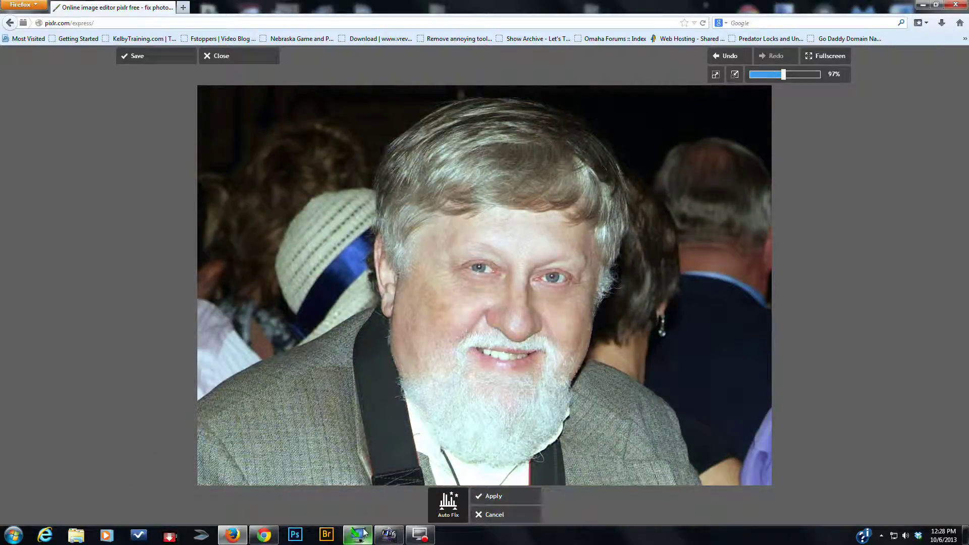
mouse_move(364, 533)
click(500, 515)
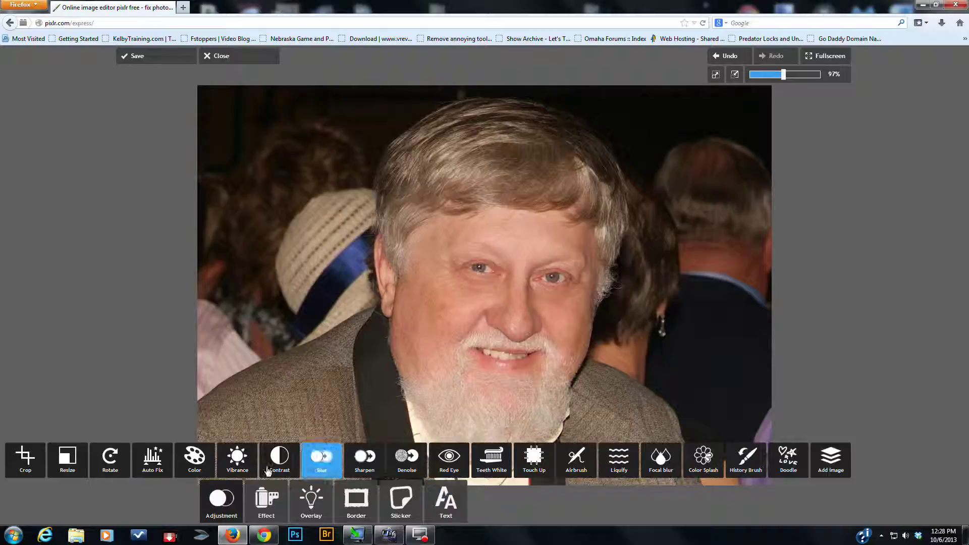
Try the hue, saturation and lightness settings of the Color adjustment on the portrait, and discard the changes.
click(201, 459)
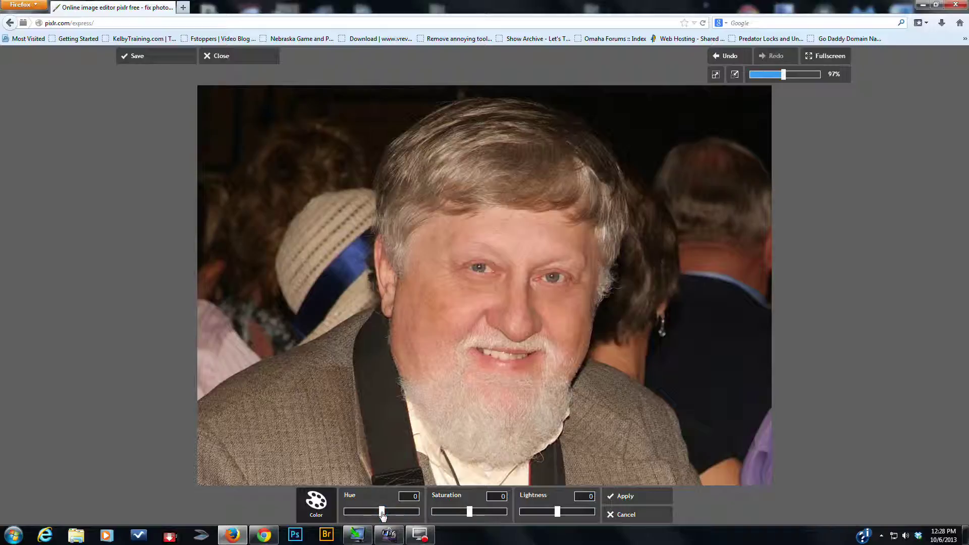
mouse_move(382, 514)
mouse_down()
mouse_move(368, 515)
mouse_move(384, 520)
mouse_up()
mouse_move(470, 513)
mouse_down()
mouse_move(481, 514)
mouse_move(428, 519)
mouse_move(470, 520)
mouse_up()
mouse_move(559, 513)
mouse_down()
mouse_move(574, 515)
mouse_move(550, 520)
mouse_move(563, 520)
mouse_up()
click(621, 515)
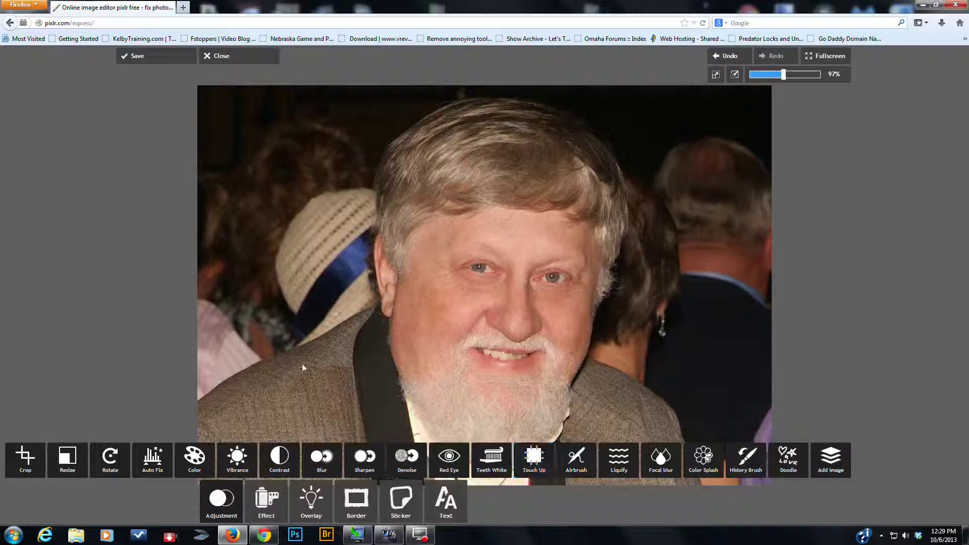
Try different amounts of the Vibrance adjustment on the portrait and discard the change.
click(248, 466)
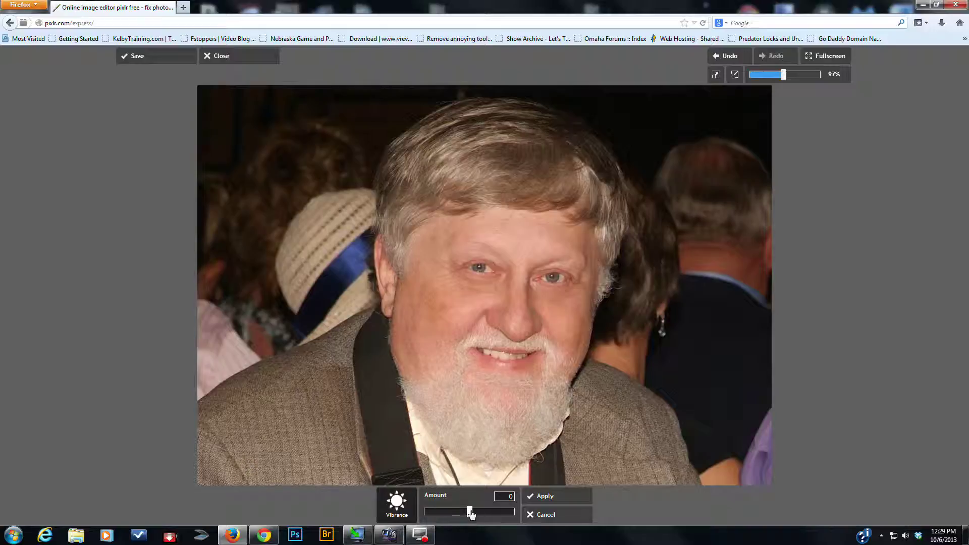
mouse_move(471, 513)
mouse_down()
mouse_move(507, 514)
mouse_move(478, 514)
mouse_up()
click(543, 518)
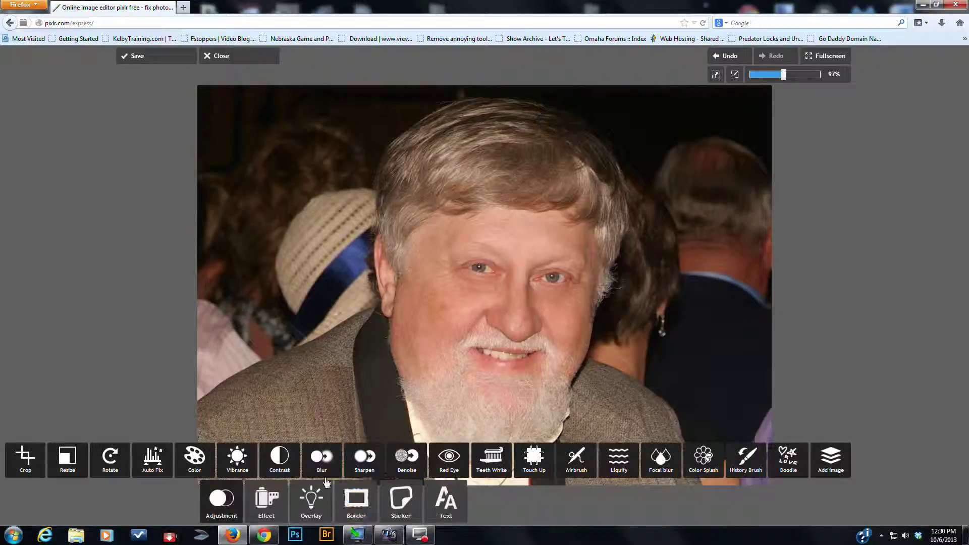
Try brightness -6 with contrast 11 and contrast -5 on the portrait, and discard the adjustment.
click(280, 461)
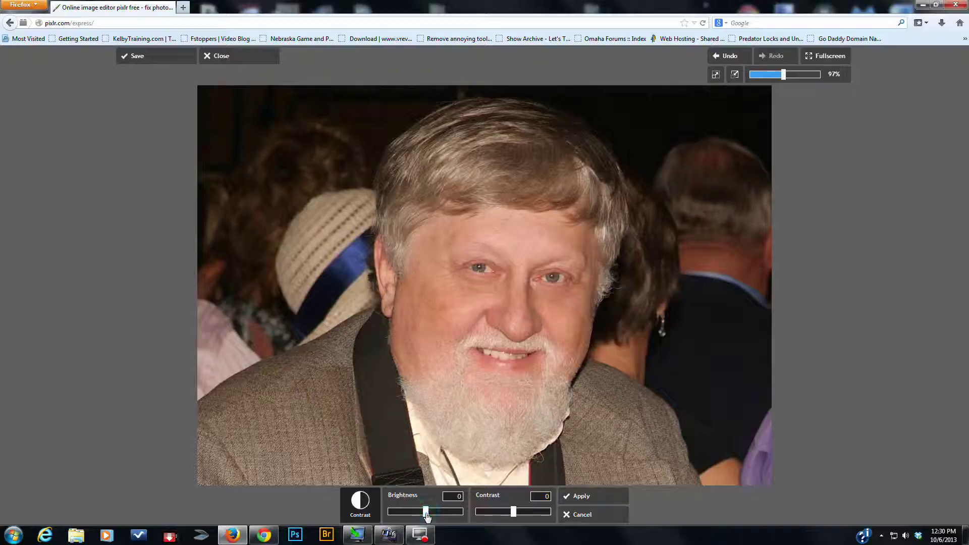
mouse_move(427, 516)
mouse_down()
mouse_move(406, 518)
mouse_move(456, 519)
mouse_move(427, 518)
mouse_up()
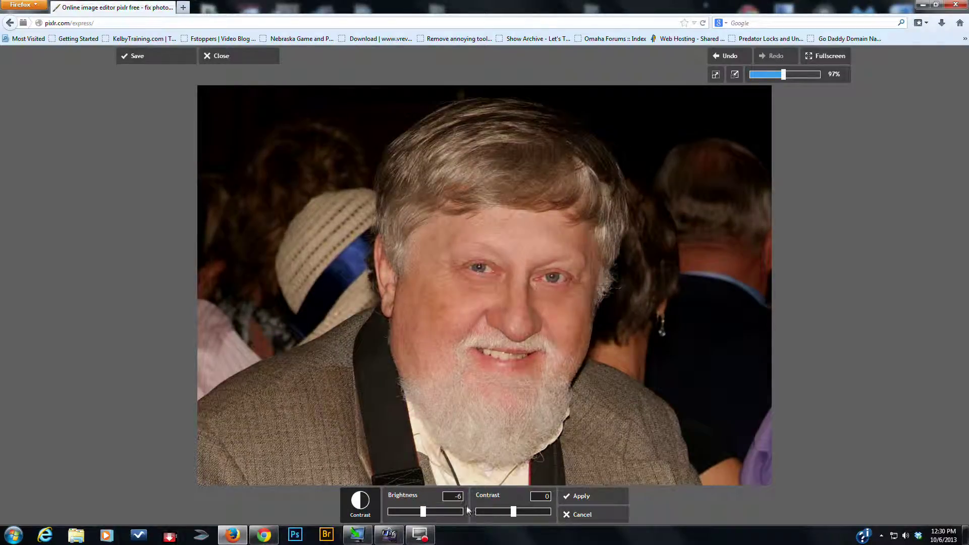
mouse_move(514, 513)
mouse_down()
mouse_move(505, 515)
mouse_move(518, 515)
mouse_up()
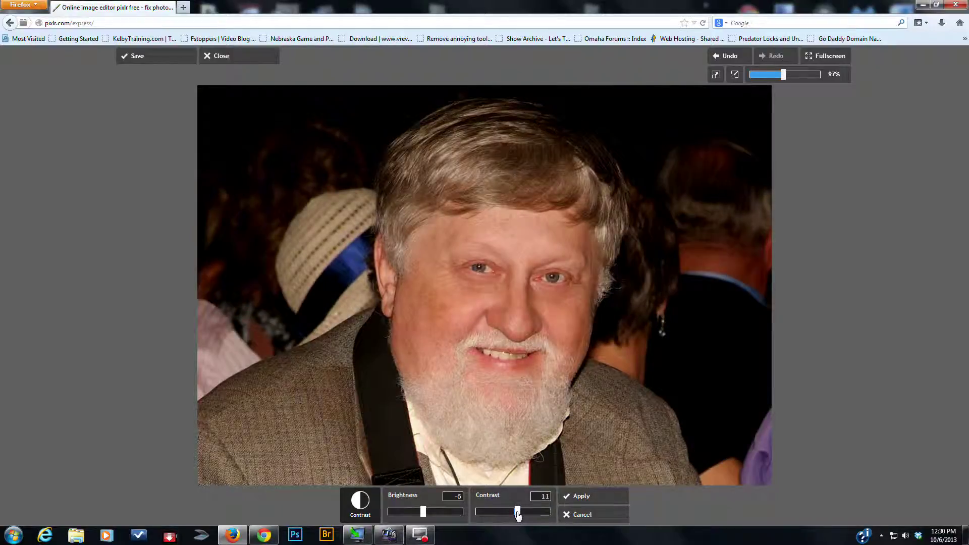
drag(518, 514, 512, 515)
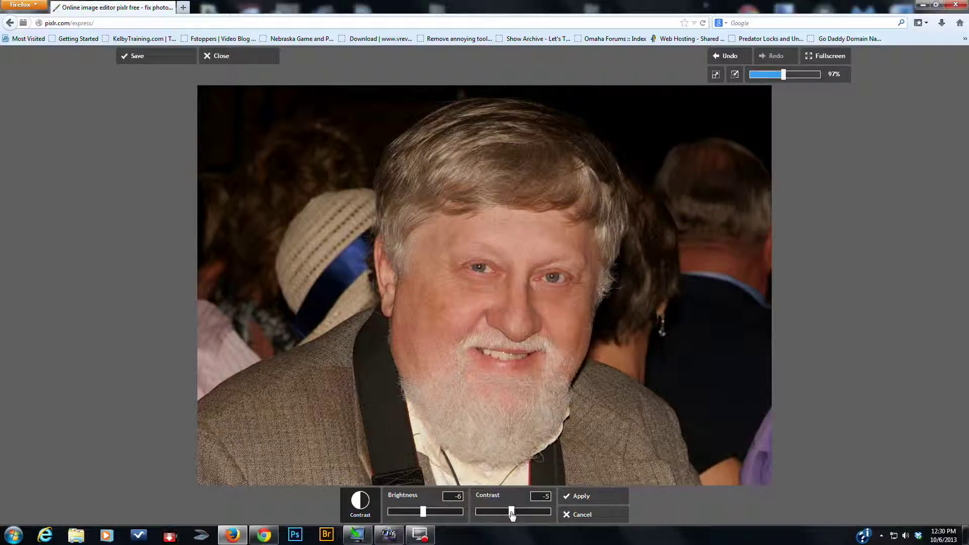
click(579, 515)
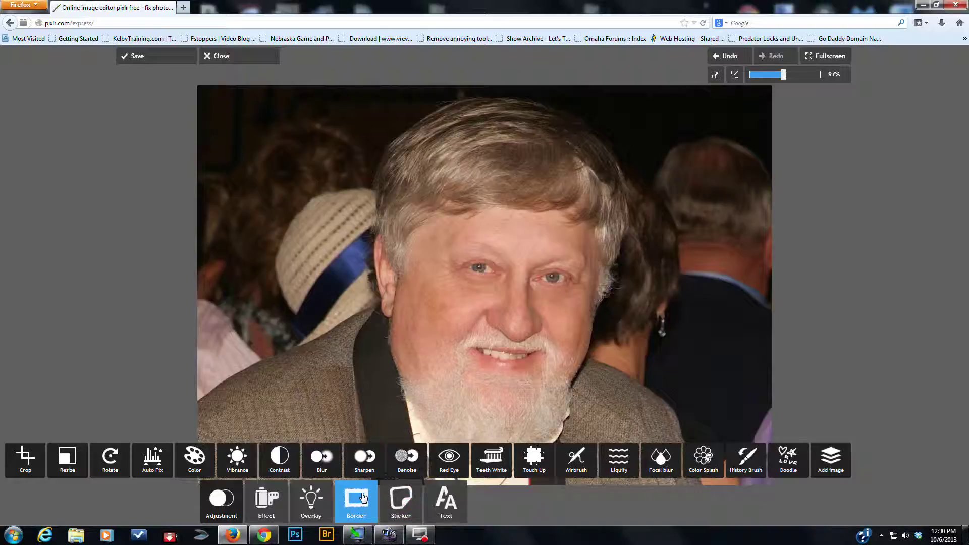
Preview the Blur adjustment on the portrait and reduce its amount to 0.
click(321, 459)
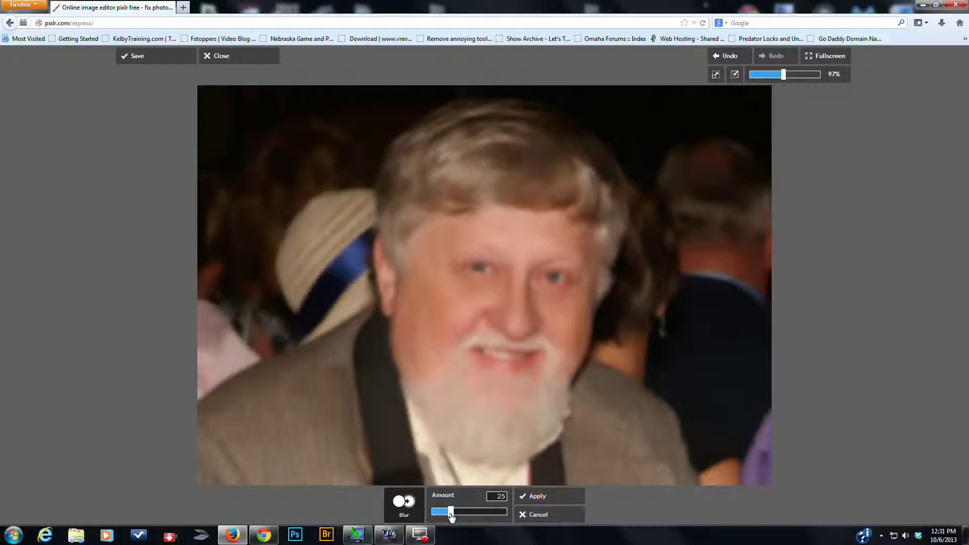
drag(450, 515, 432, 518)
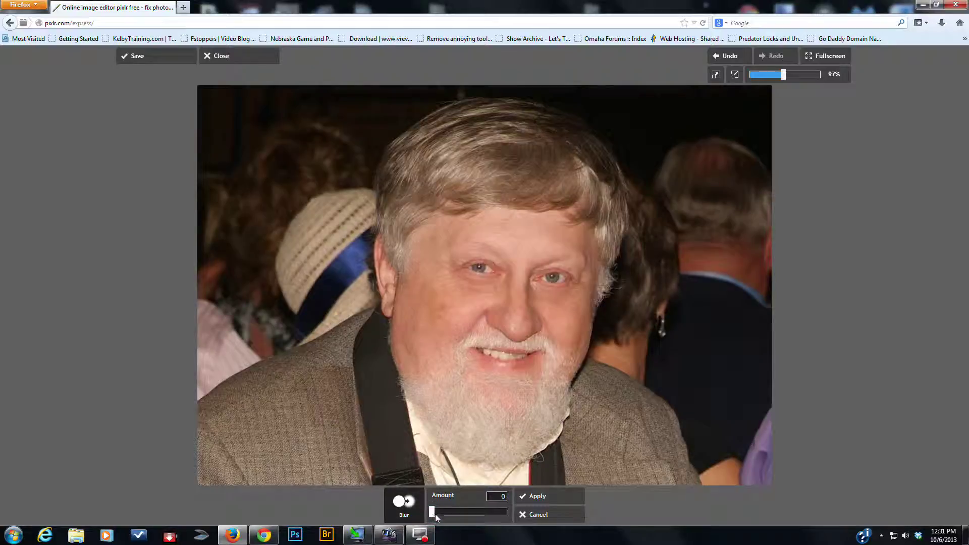
click(434, 515)
drag(434, 516, 432, 517)
Try exact blur amounts of 20, 0 and 2 on the portrait, and discard the blur.
double_click(505, 496)
text(20)
key(Return)
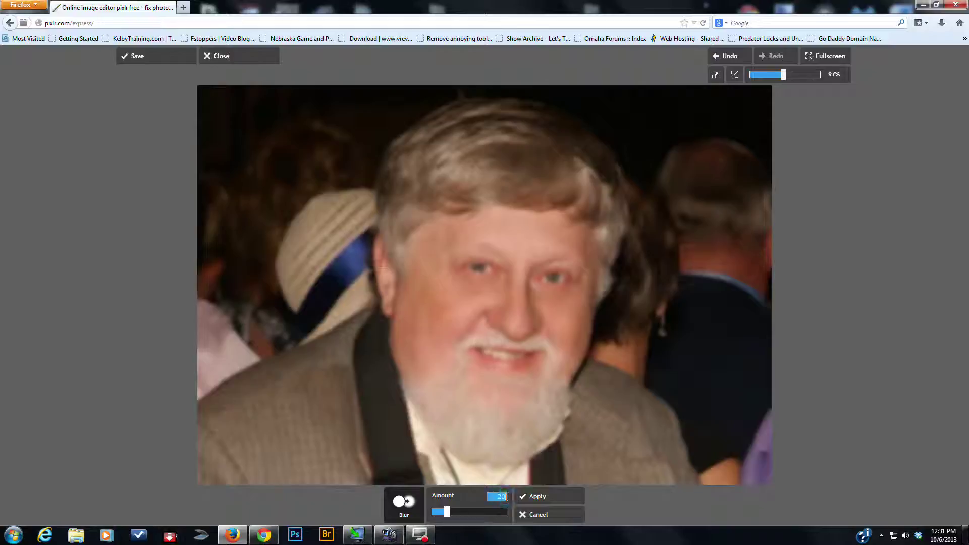
text(0)
key(Return)
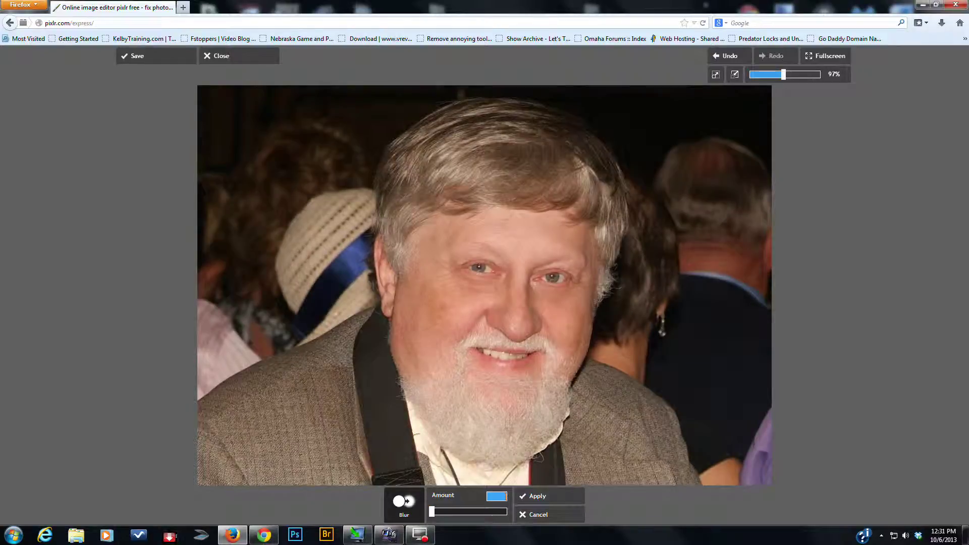
text(2)
key(Return)
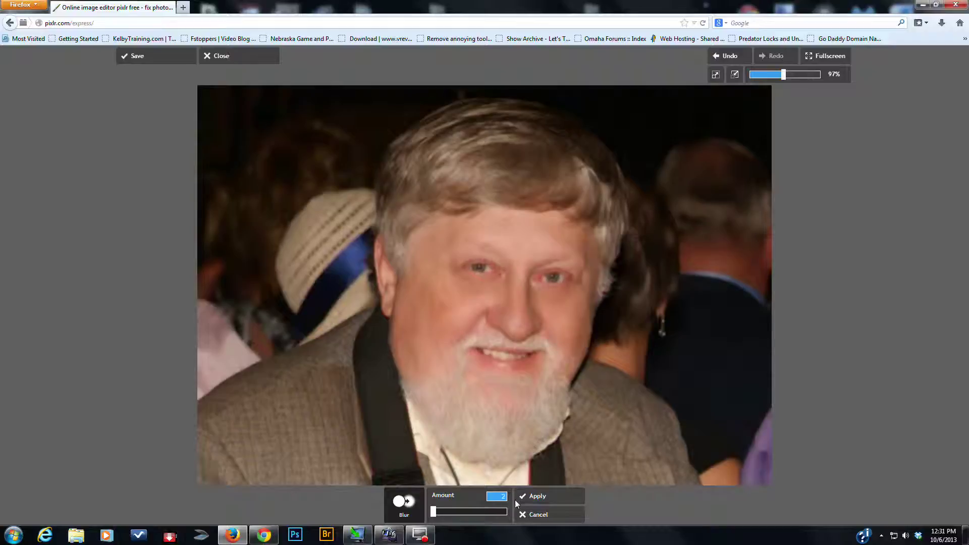
click(540, 515)
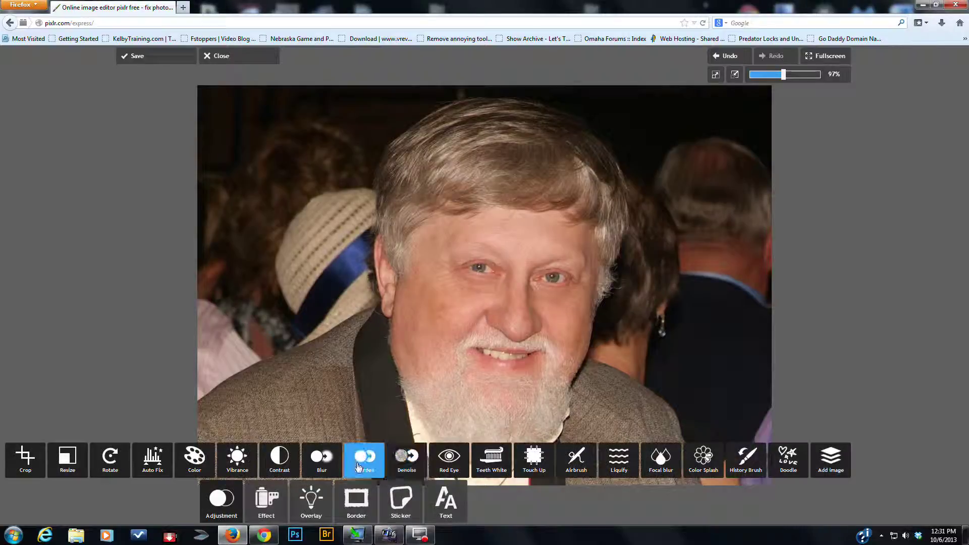
Try the Sharpen adjustment with the amount lowered to 8 and a varied radius, and discard the sharpening.
click(357, 465)
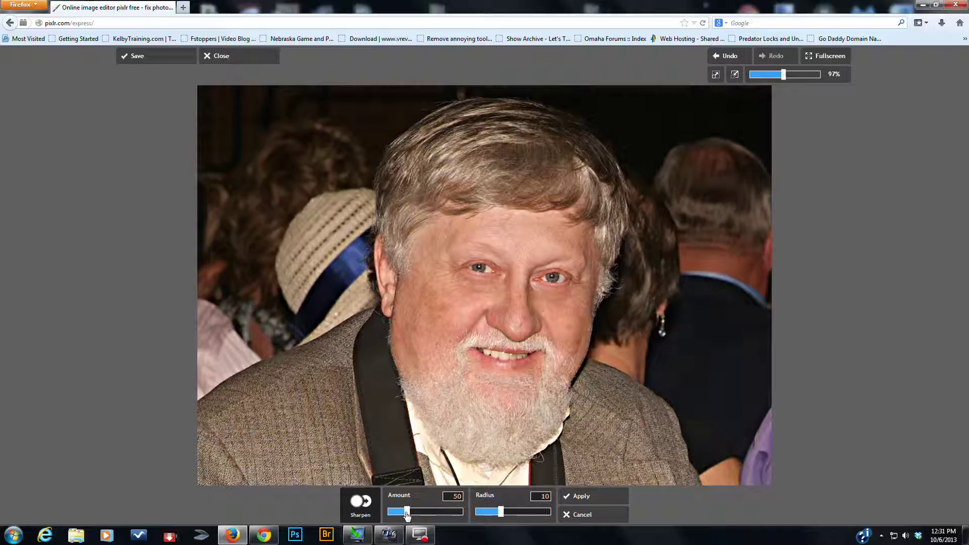
drag(407, 515, 379, 517)
drag(390, 516, 394, 517)
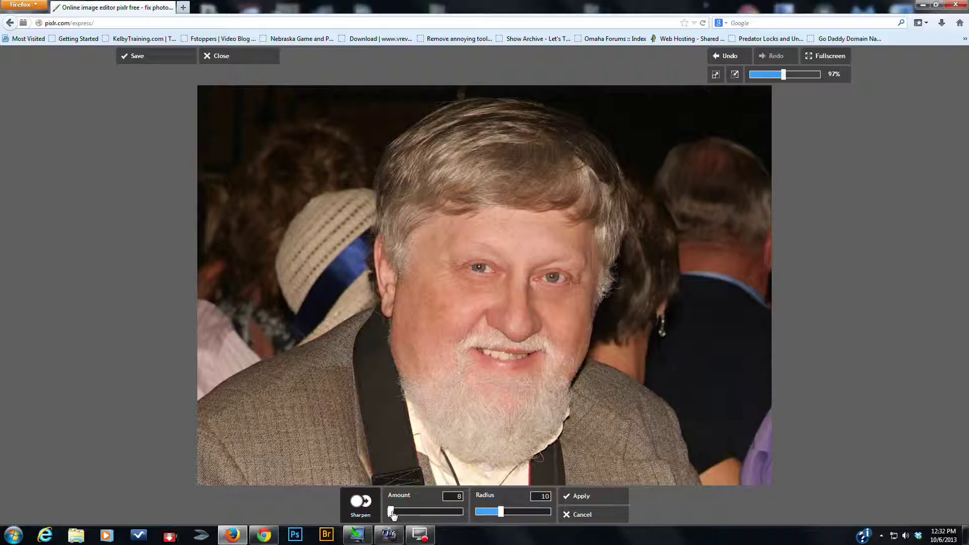
mouse_move(502, 513)
mouse_down()
mouse_move(524, 515)
mouse_move(486, 514)
mouse_move(518, 514)
mouse_move(503, 516)
mouse_up()
click(583, 516)
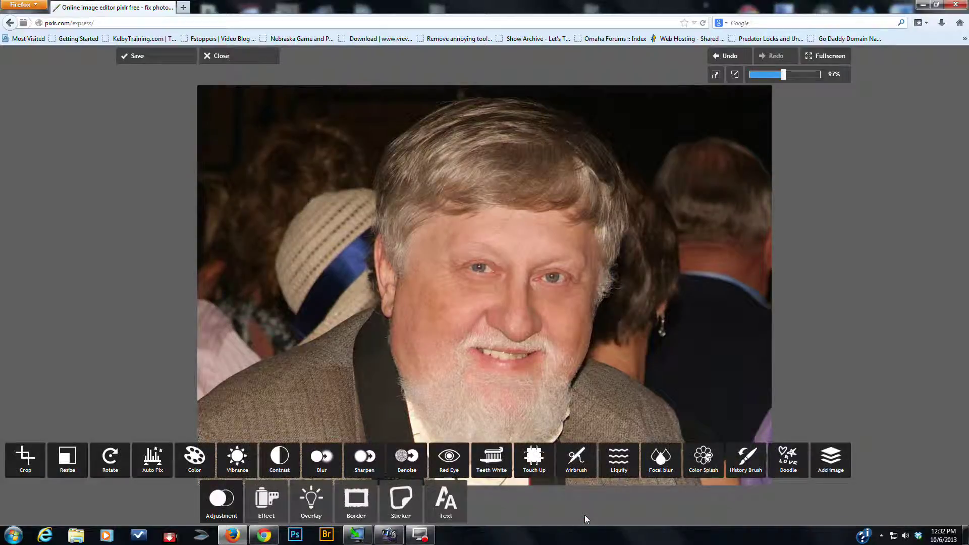
Preview the Denoise adjustment on the portrait at amount 2 and discard it.
click(413, 467)
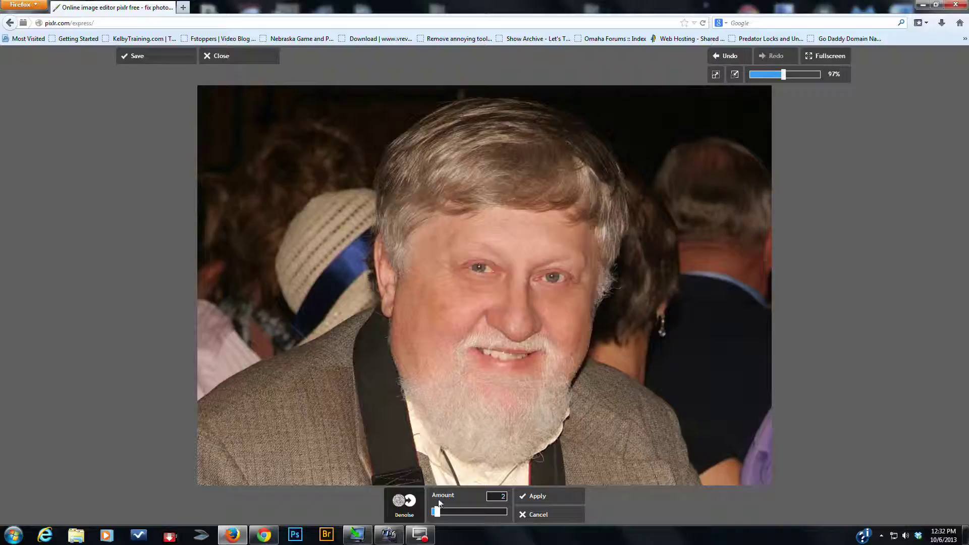
click(532, 519)
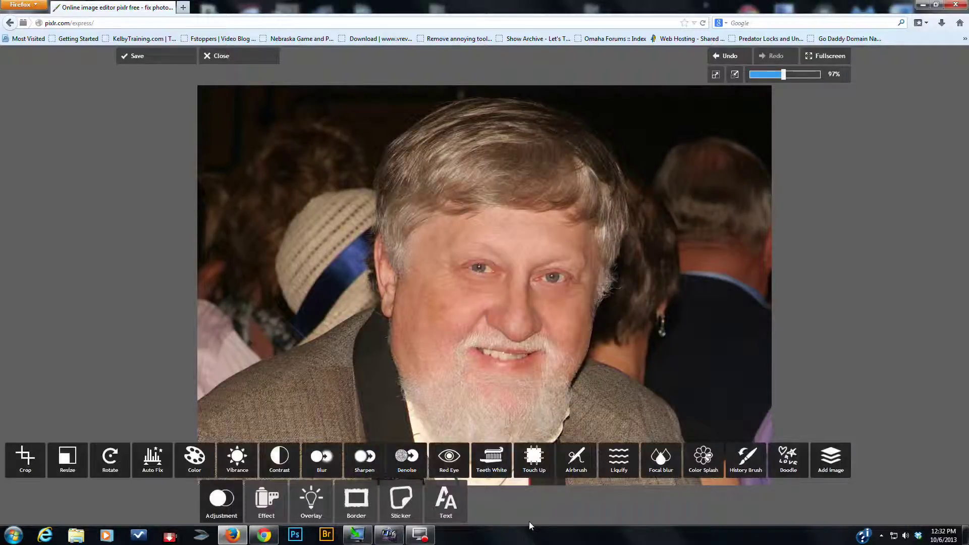